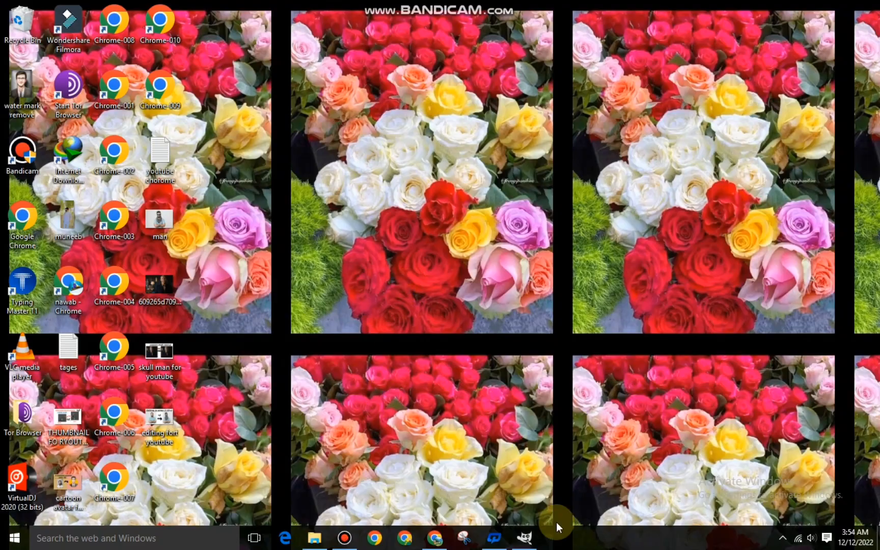
# - Open the Wave-Wallpapers-1 image from the Downloads folder in GIMP
pyautogui.click(524, 538)
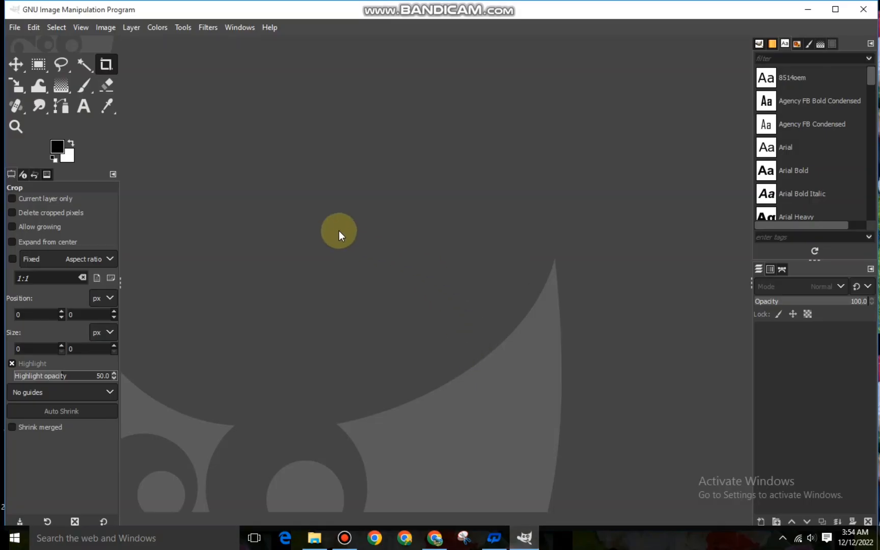
pyautogui.click(324, 544)
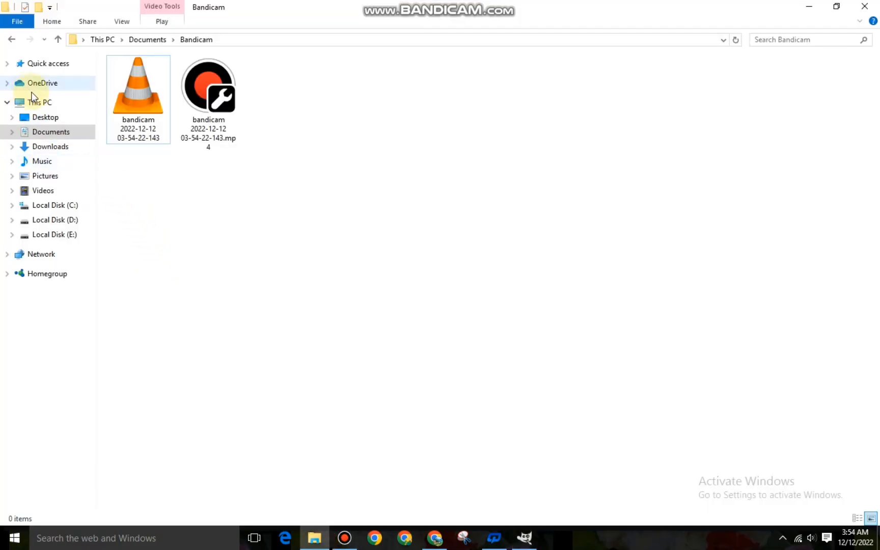
pyautogui.click(57, 146)
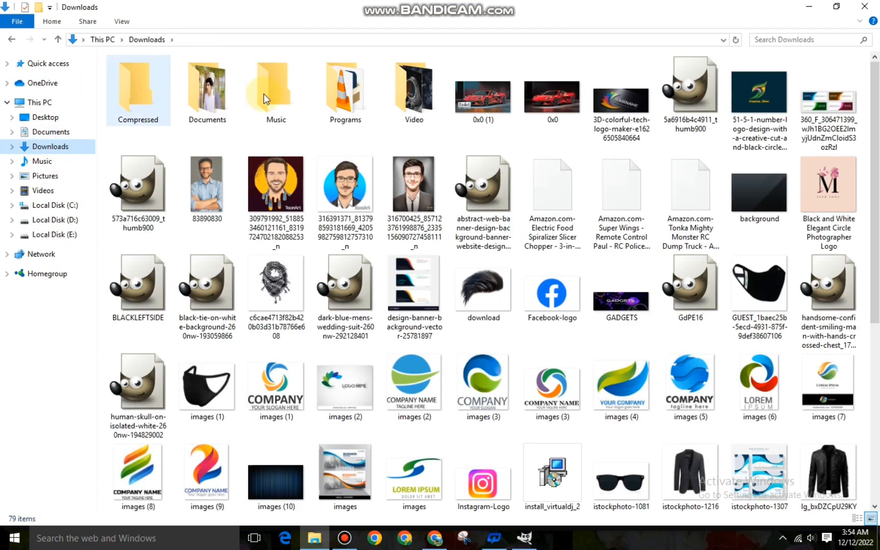
pyautogui.scroll(-3, 879, 271)
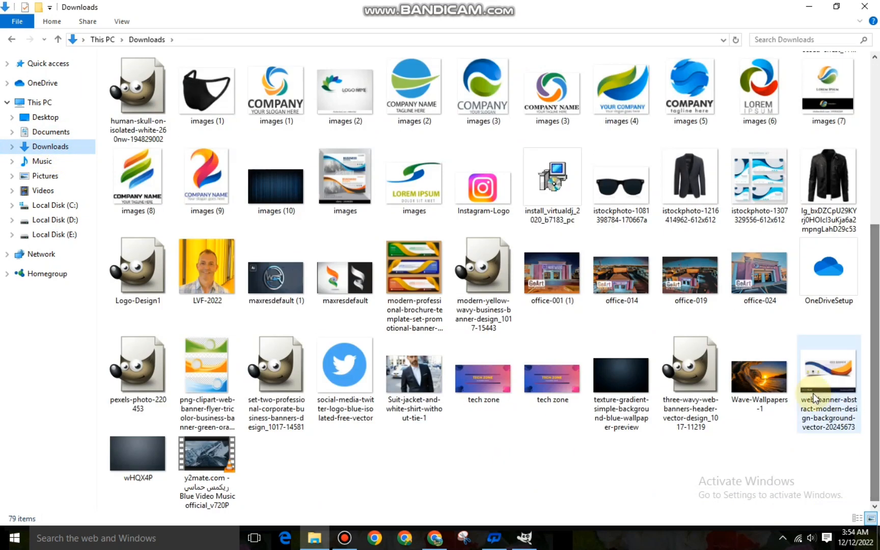
pyautogui.moveTo(771, 378); pyautogui.dragTo(513, 448)
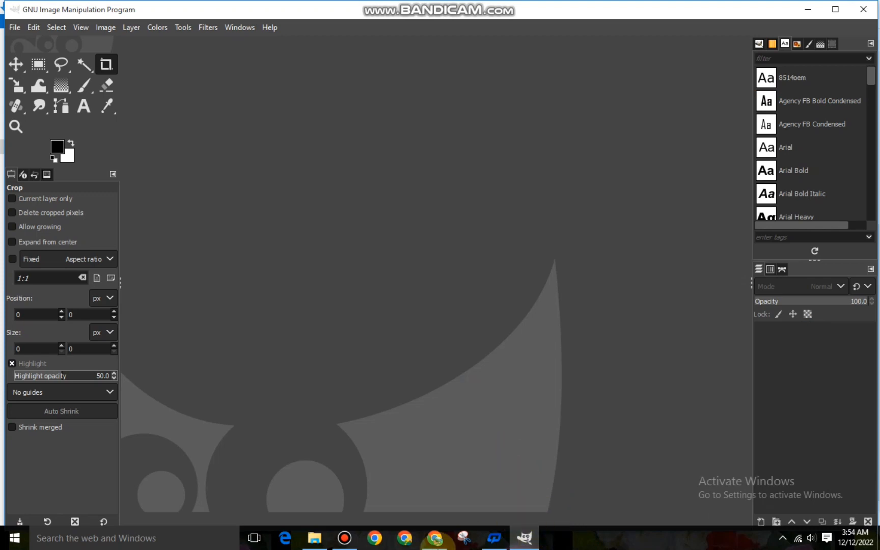
pyautogui.click(314, 539)
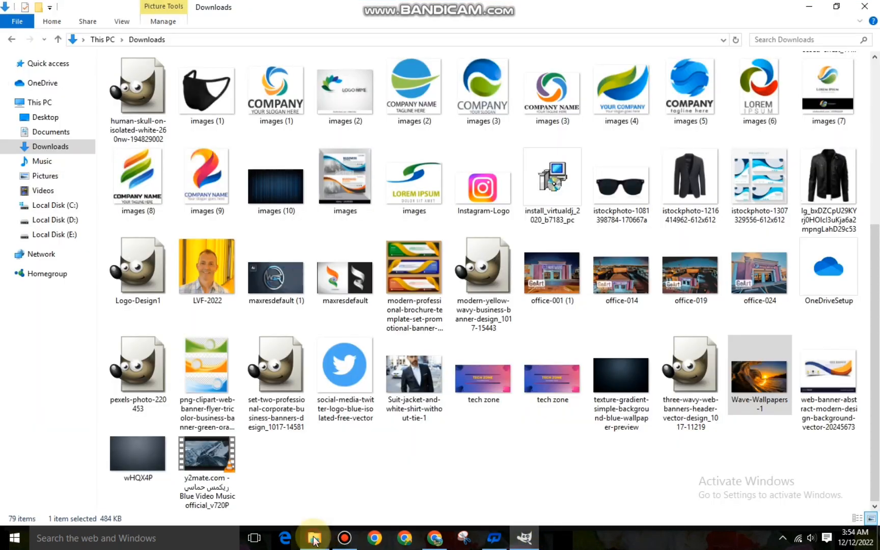
pyautogui.click(759, 372)
pyautogui.moveTo(759, 372); pyautogui.dragTo(412, 360)
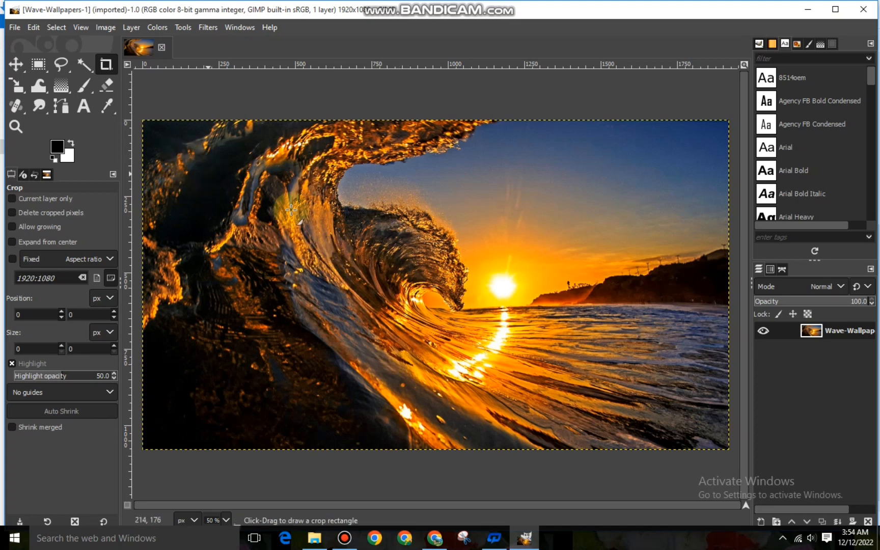
# - Set the foreground color to dark blue, 202681
pyautogui.click(62, 148)
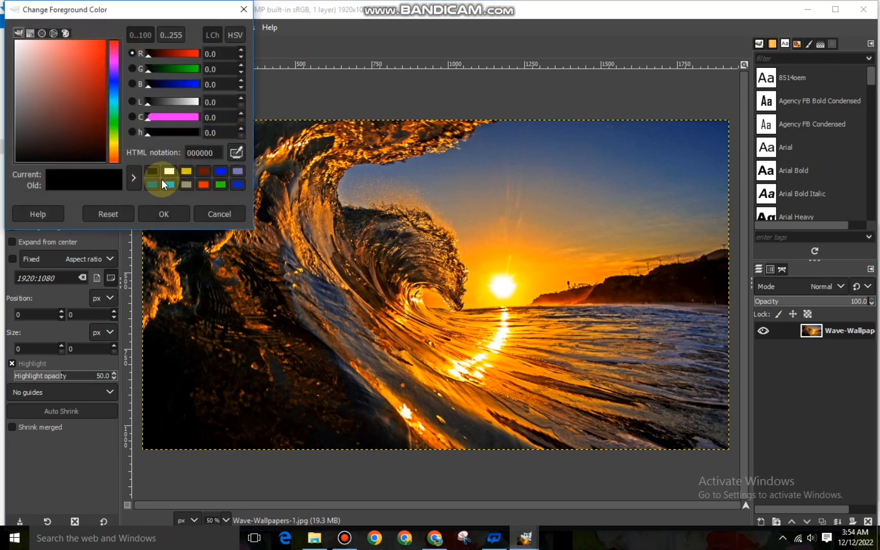
pyautogui.click(235, 153)
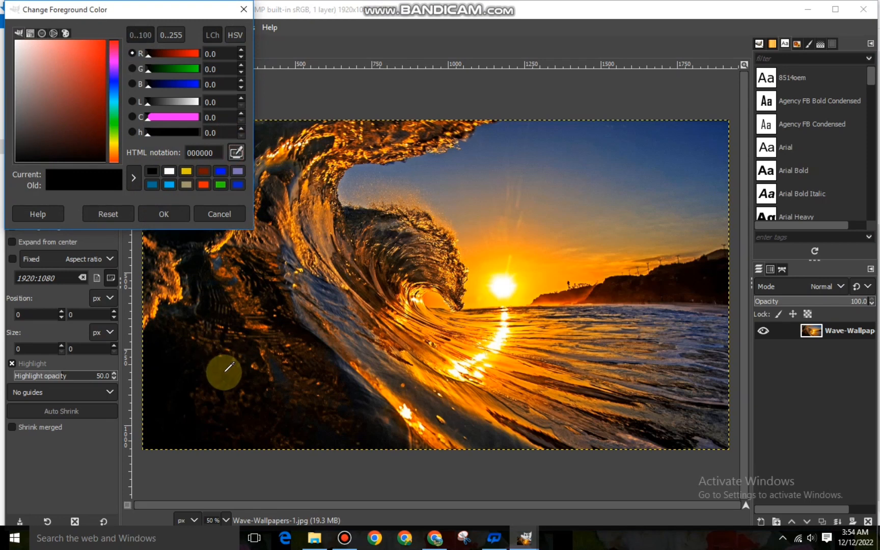
pyautogui.click(278, 379)
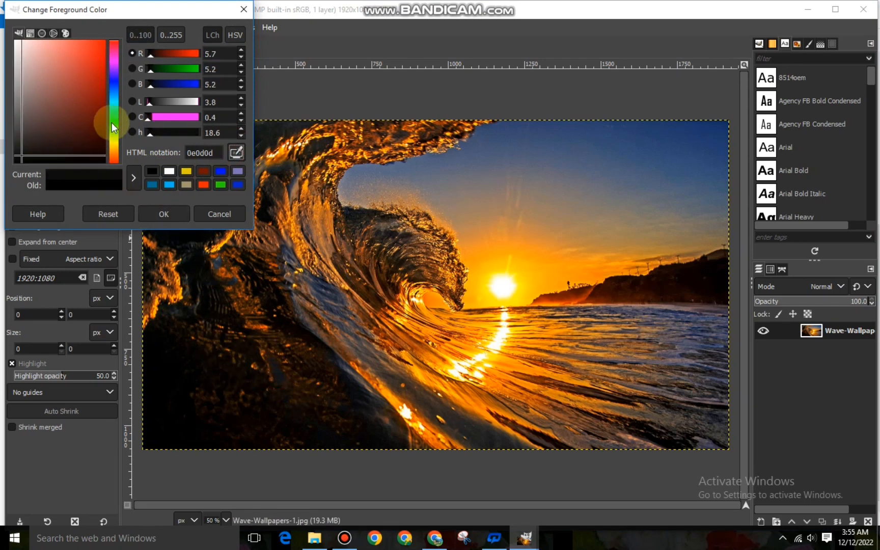
pyautogui.click(112, 76)
pyautogui.moveTo(113, 76); pyautogui.dragTo(115, 82)
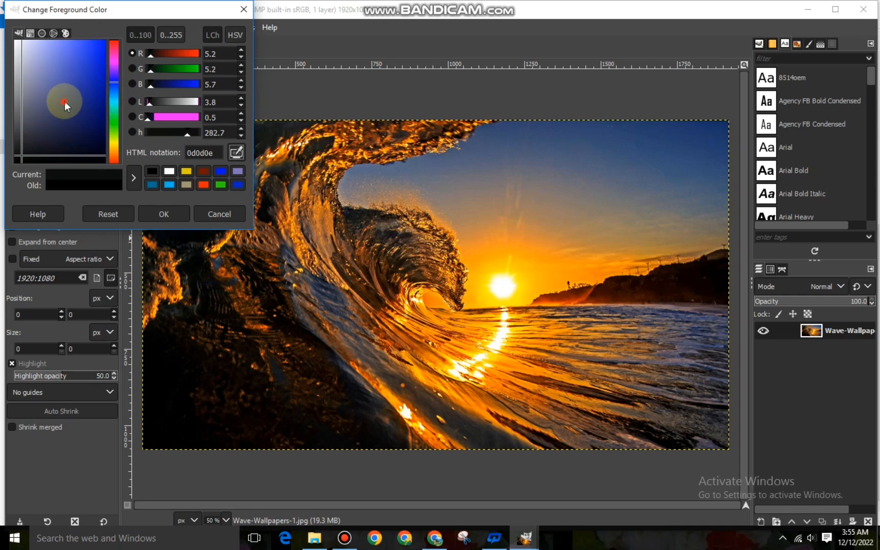
pyautogui.moveTo(64, 101); pyautogui.dragTo(82, 100)
pyautogui.click(171, 214)
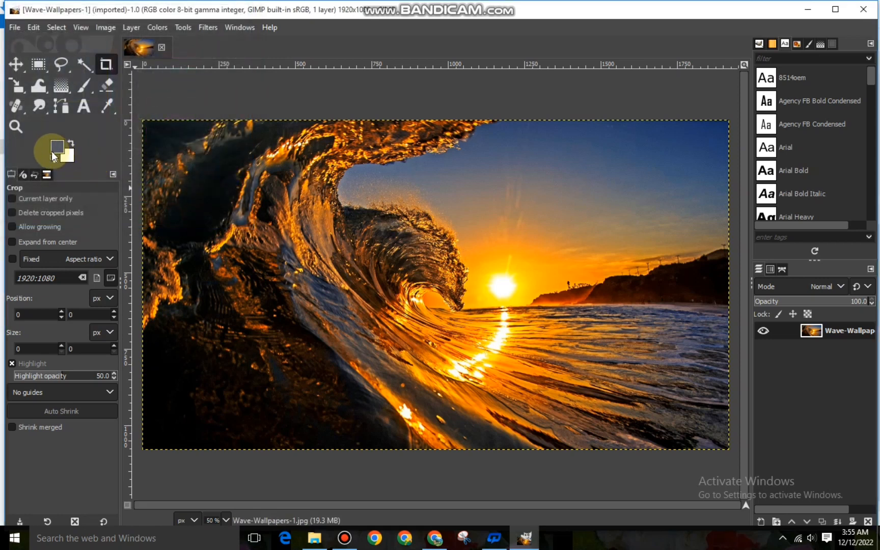
# - Set the background color to orange, ff7200
pyautogui.click(67, 156)
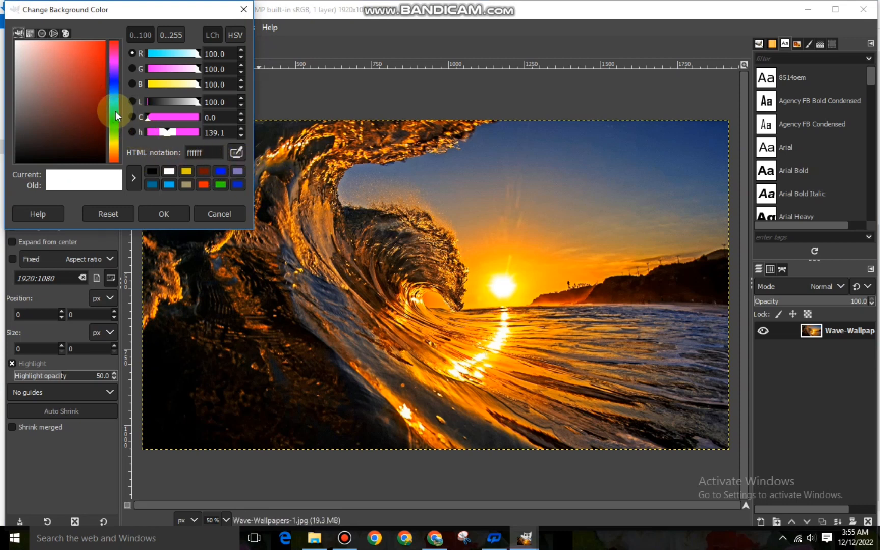
pyautogui.click(115, 141)
pyautogui.click(118, 149)
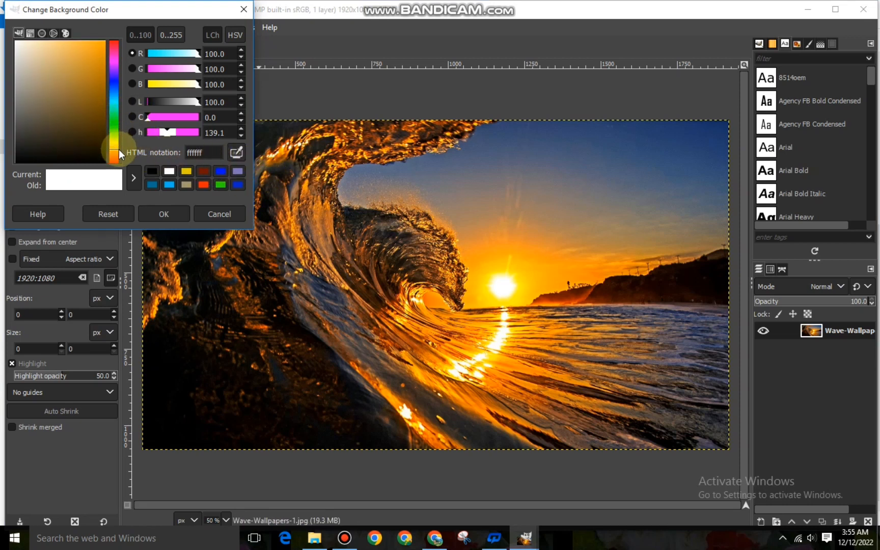
pyautogui.moveTo(80, 104); pyautogui.dragTo(106, 30)
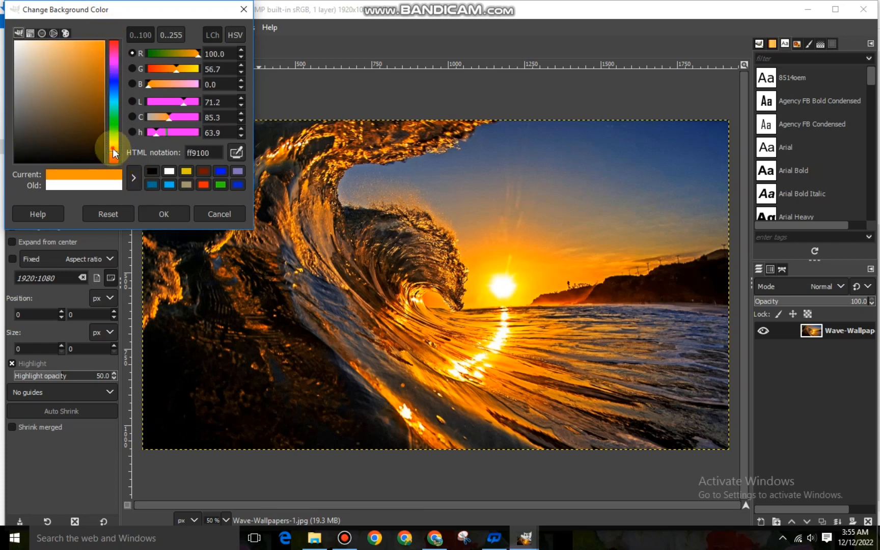
pyautogui.moveTo(113, 151); pyautogui.dragTo(116, 154)
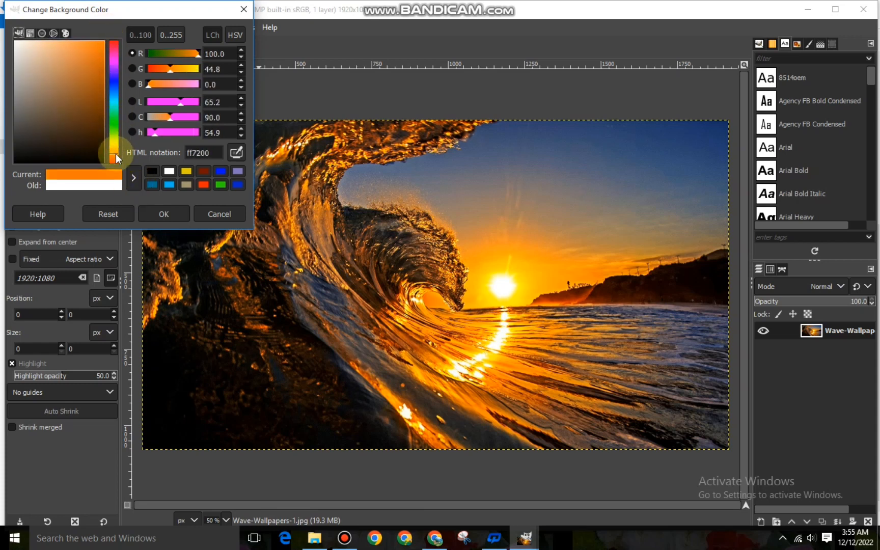
pyautogui.click(164, 214)
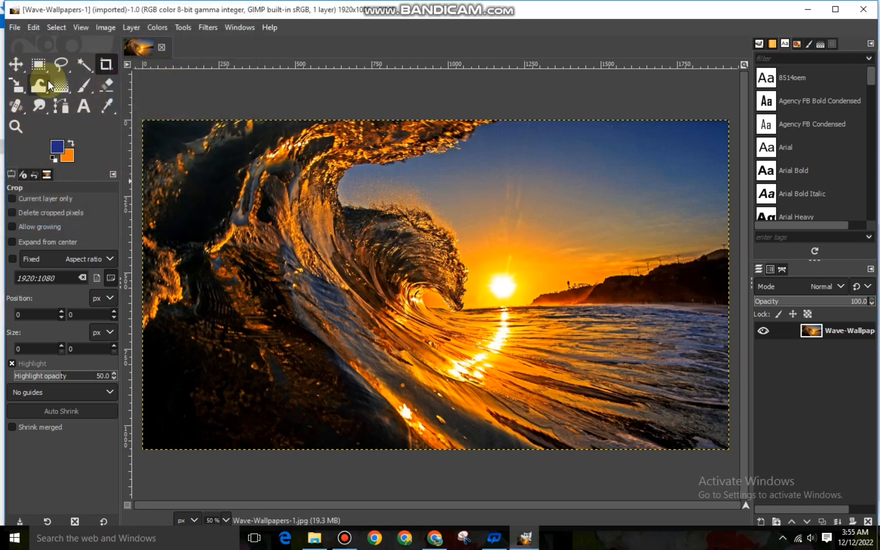
# - Activate the Gradient tool with the FG to BG (RGB) gradient
pyautogui.click(64, 89)
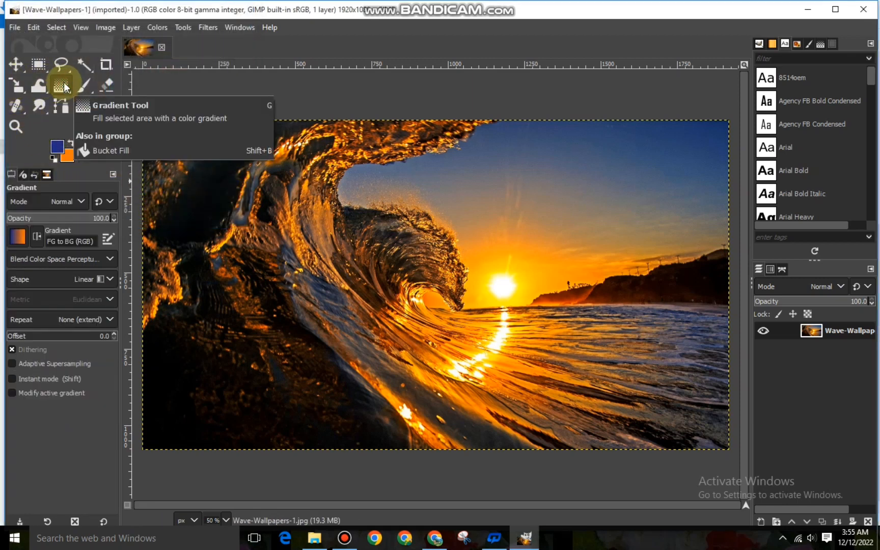
pyautogui.click(19, 236)
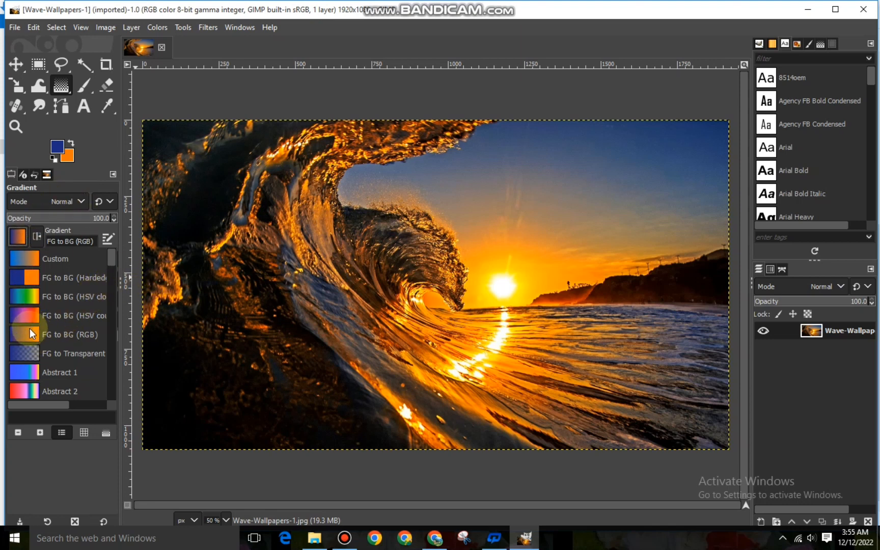
pyautogui.click(28, 215)
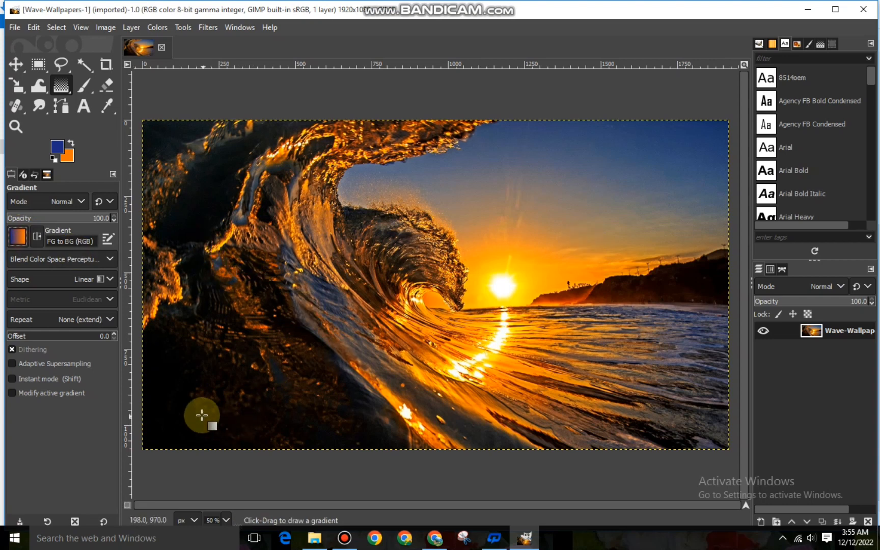
# - Add a new transparent layer above the wave image
pyautogui.press('-')
pyautogui.press('m')
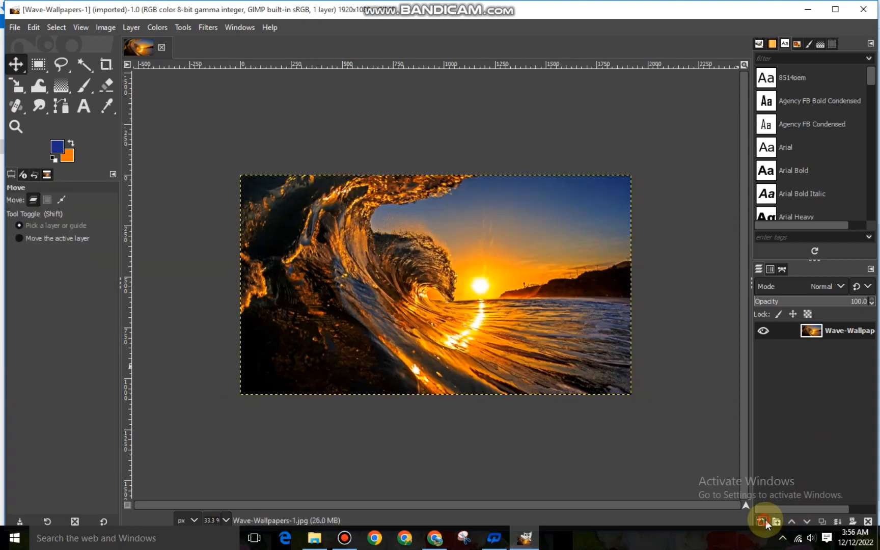
pyautogui.click(762, 520)
pyautogui.click(800, 508)
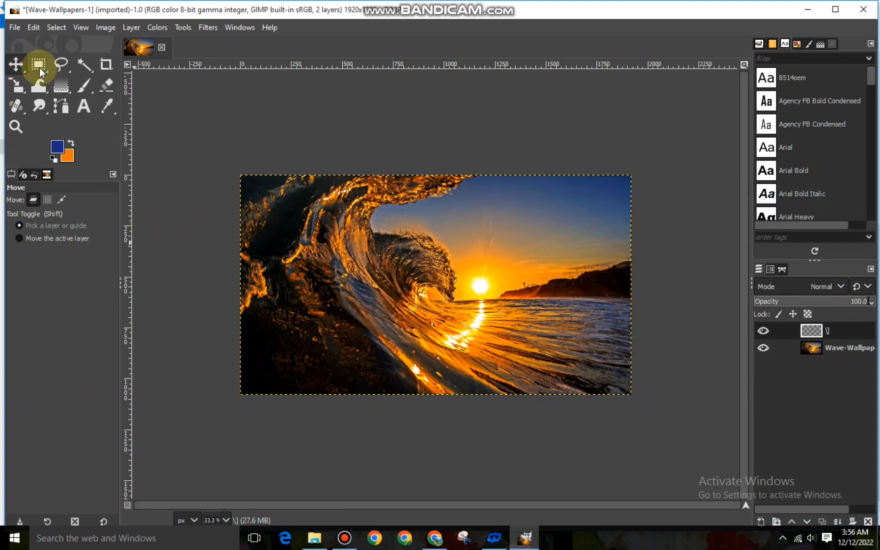
# - Fill the new layer with a linear blue-to-orange gradient from the lower-left to the upper-right corner and set its opacity to 77.5
pyautogui.click(61, 86)
pyautogui.moveTo(231, 395); pyautogui.dragTo(648, 160)
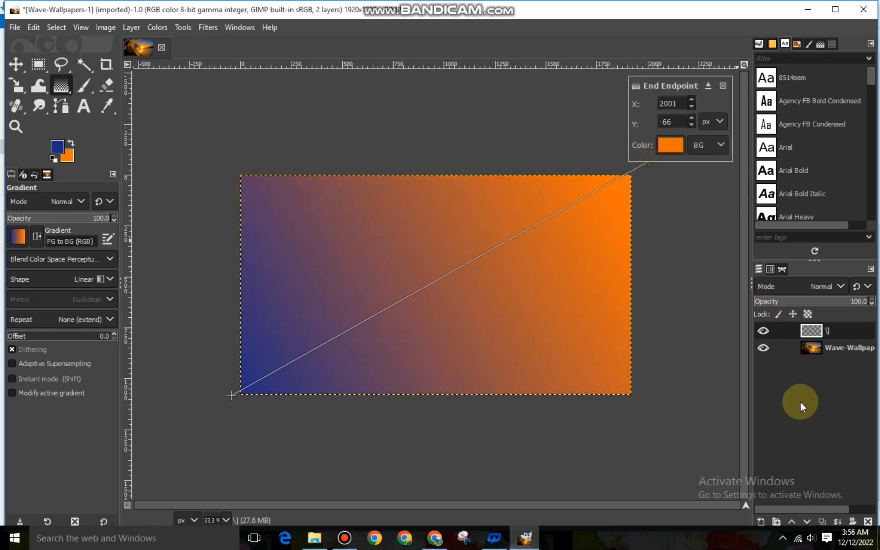
pyautogui.click(19, 66)
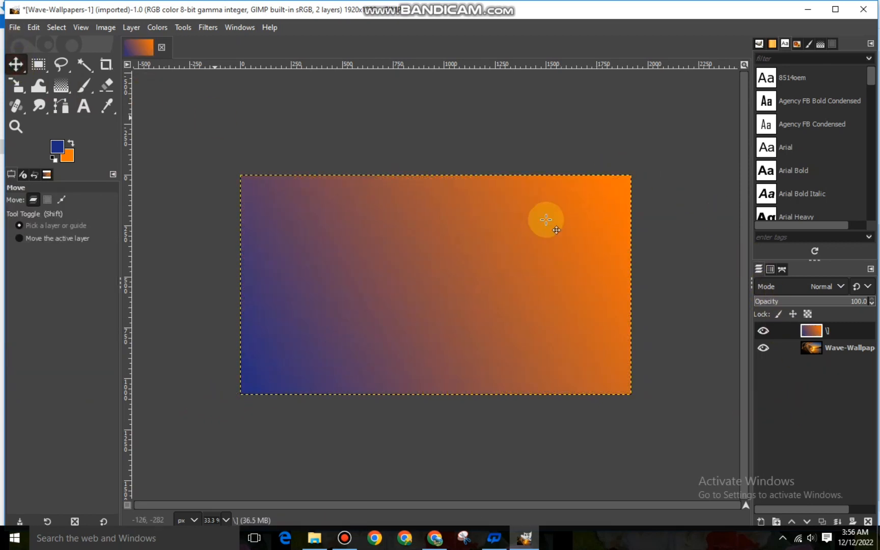
pyautogui.click(832, 304)
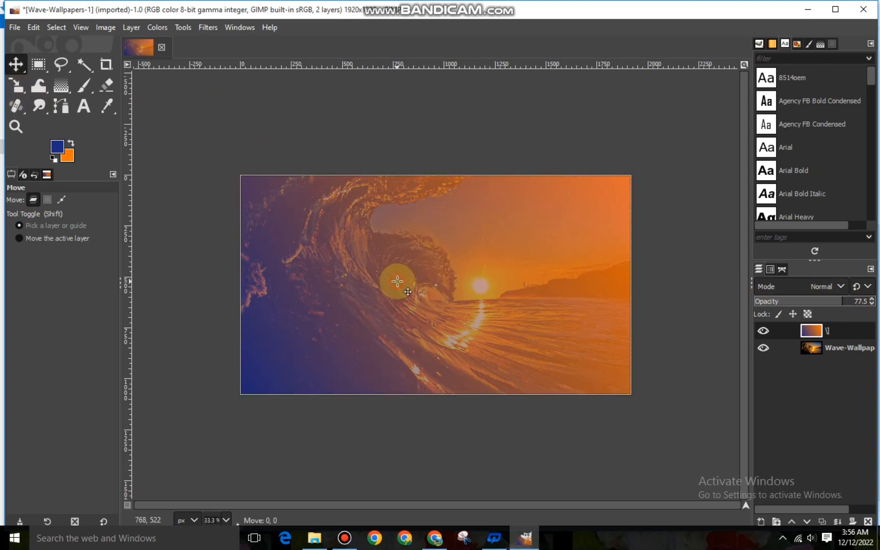
# - Create a text box across the middle of the image and enter "GIMP" in white
pyautogui.press('+')
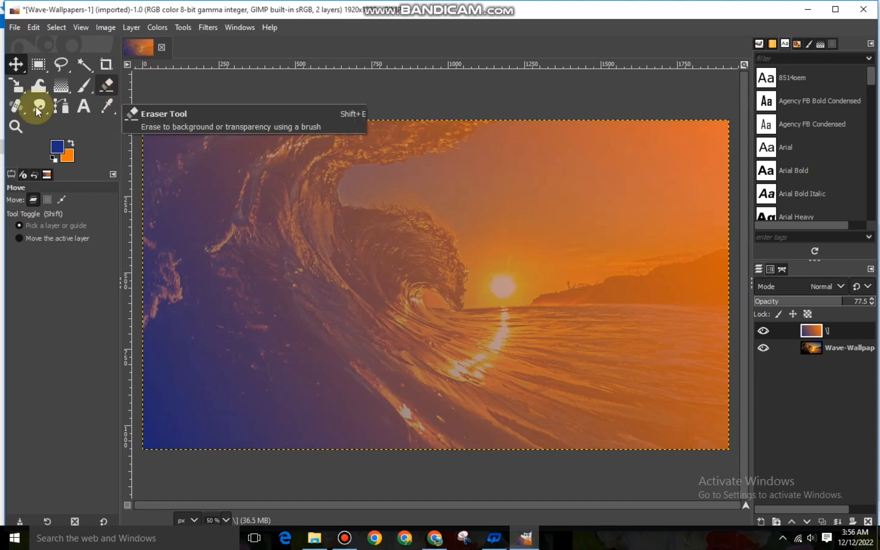
pyautogui.click(79, 108)
pyautogui.moveTo(237, 213); pyautogui.dragTo(618, 358)
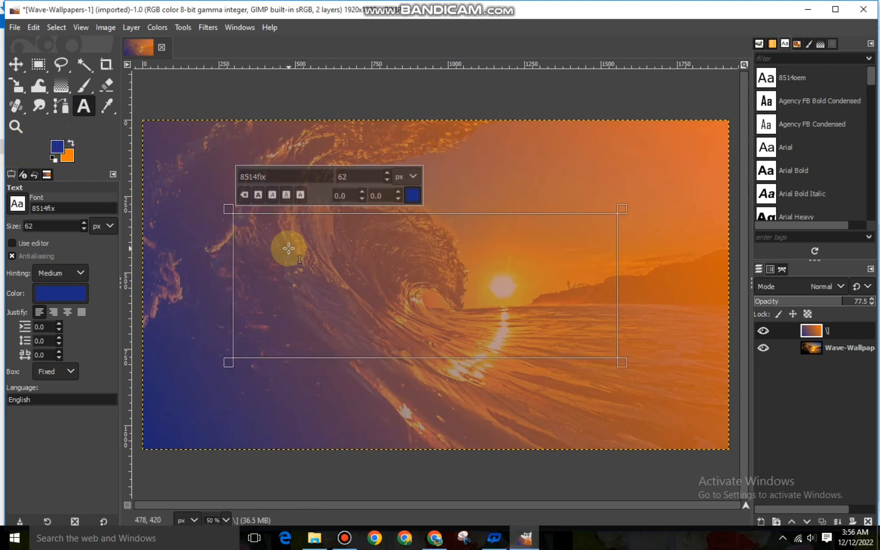
pyautogui.click(56, 147)
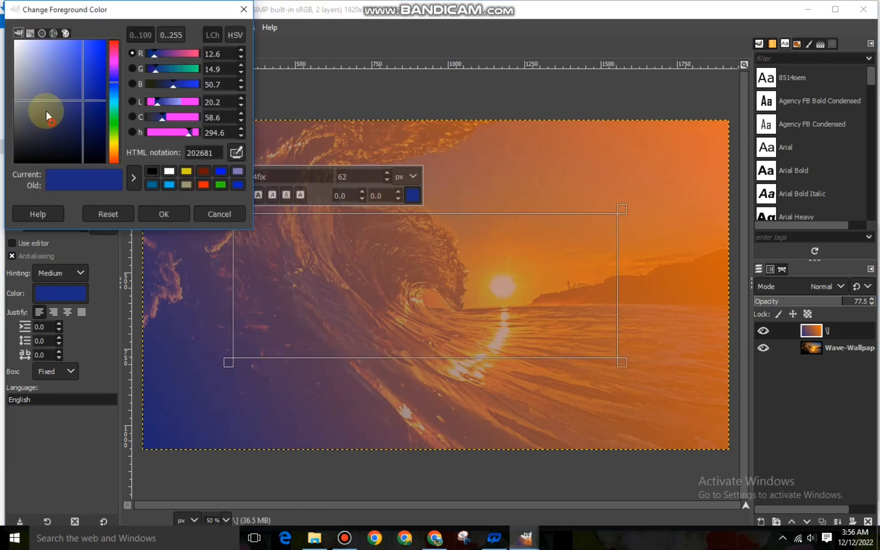
pyautogui.moveTo(46, 110); pyautogui.dragTo(6, 10)
pyautogui.click(160, 216)
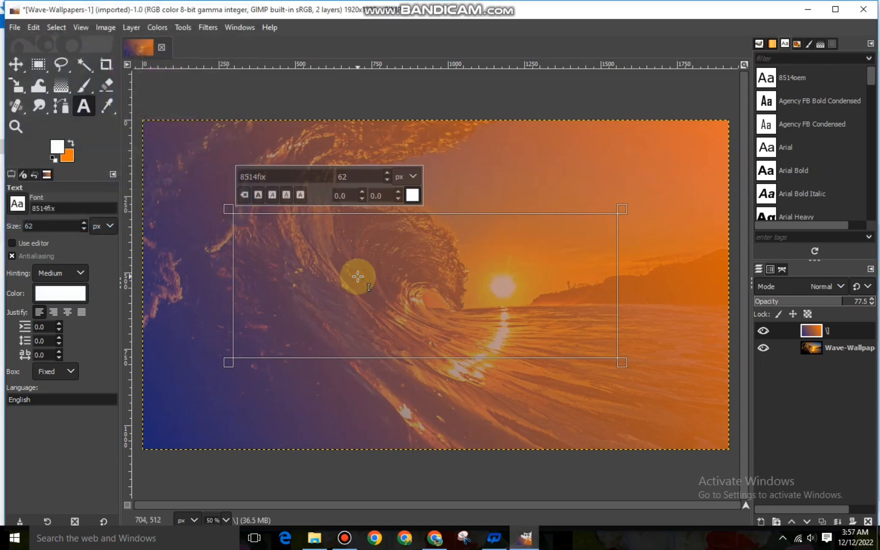
pyautogui.write('GIMP')
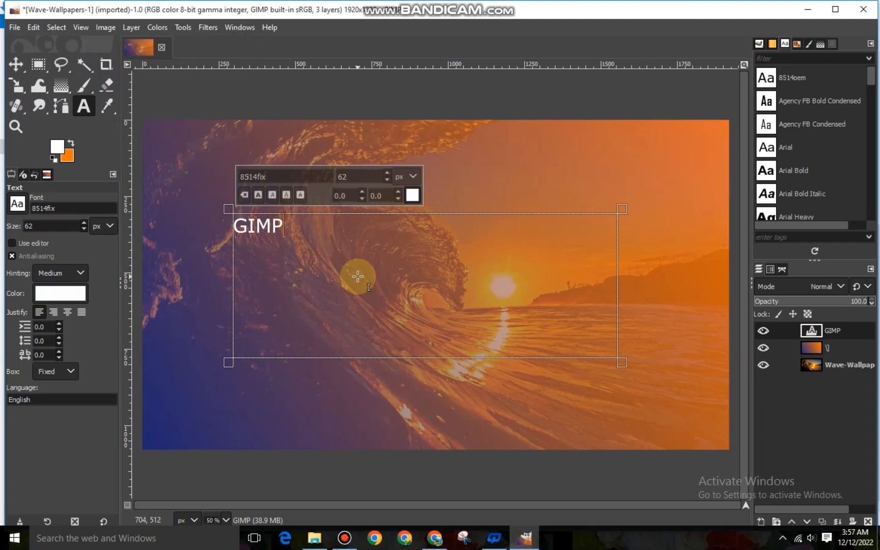
# - Set the GIMP text's size to 453 px and enlarge its text box to fit the letters
pyautogui.moveTo(231, 228); pyautogui.dragTo(285, 224)
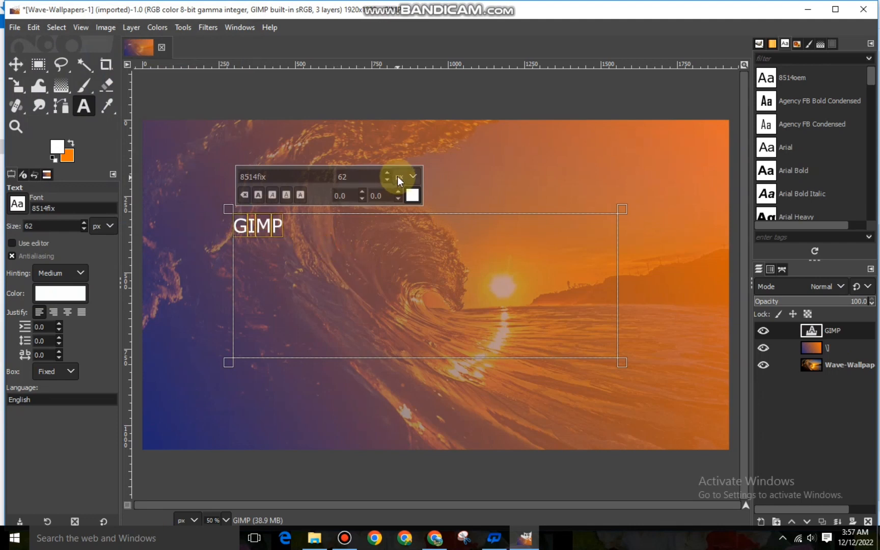
pyautogui.scroll(20, 386, 172)
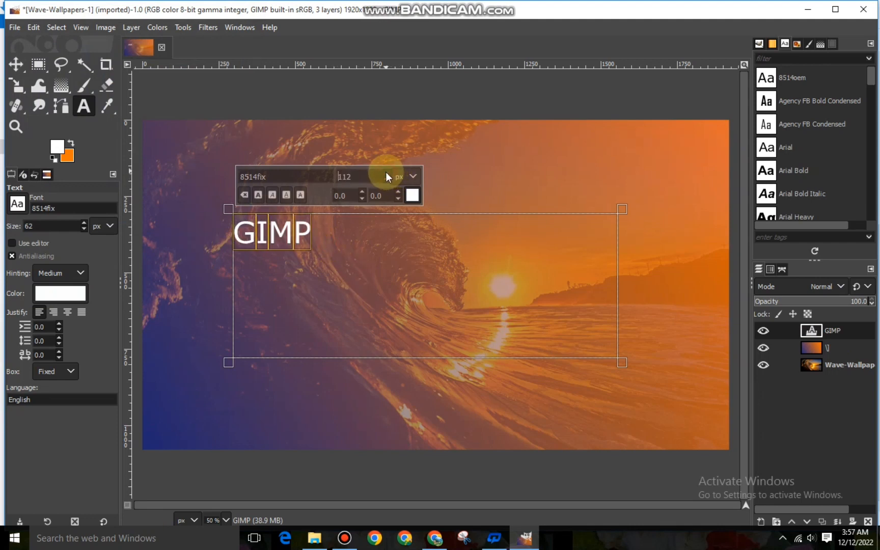
pyautogui.scroll(20, 386, 172)
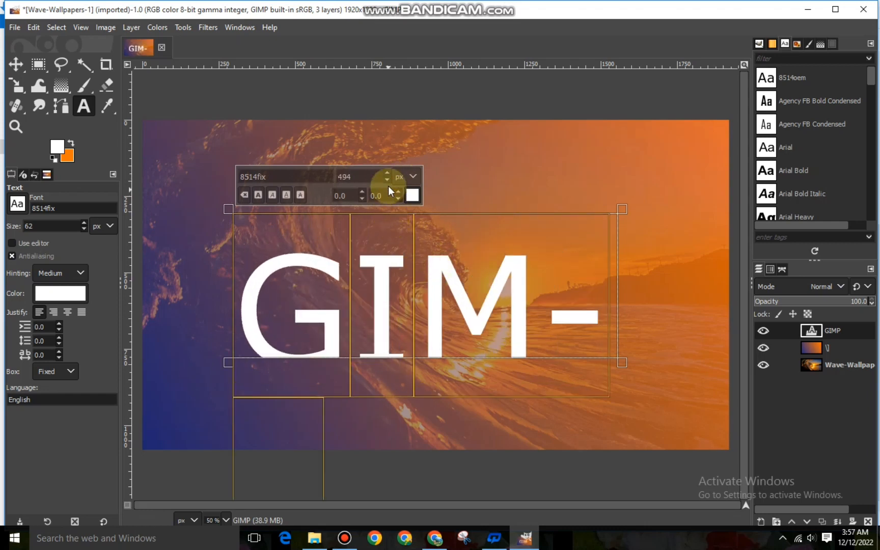
pyautogui.click(387, 177)
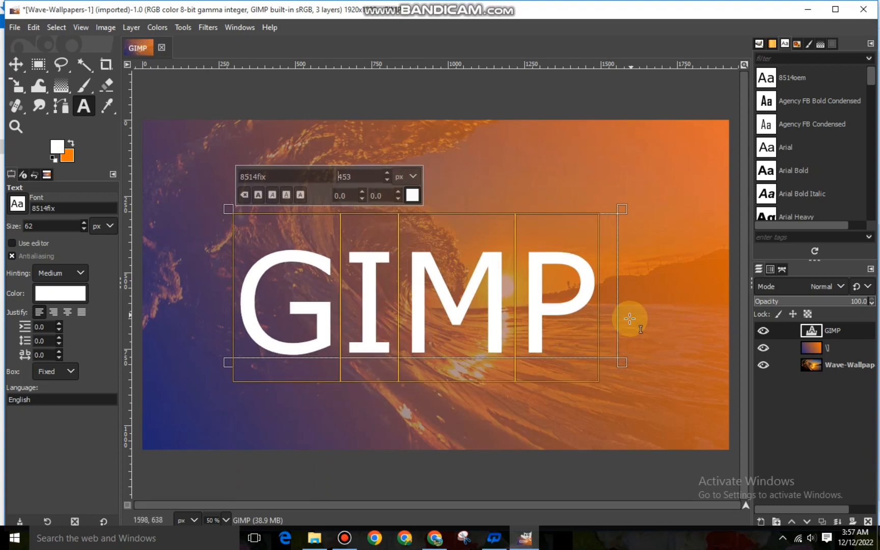
pyautogui.moveTo(624, 324); pyautogui.dragTo(670, 377)
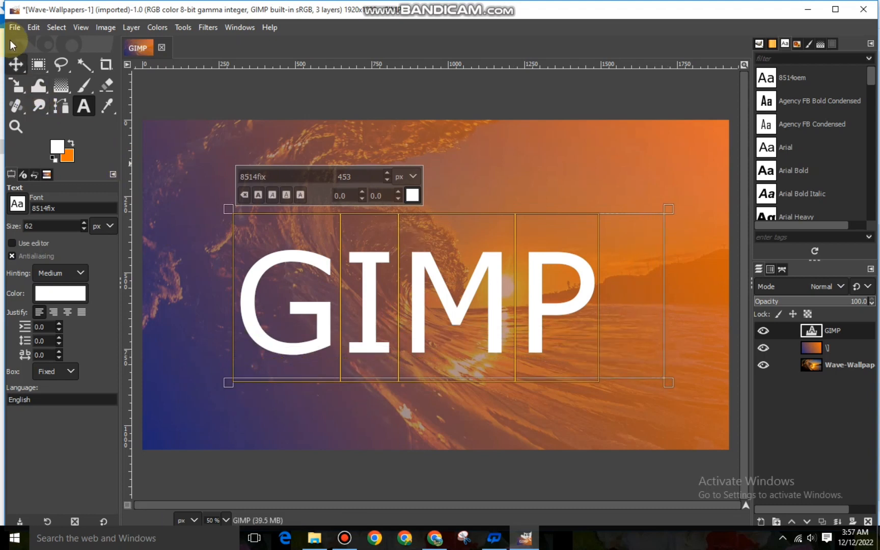
# - Make all the letters of the GIMP text bold
pyautogui.click(16, 64)
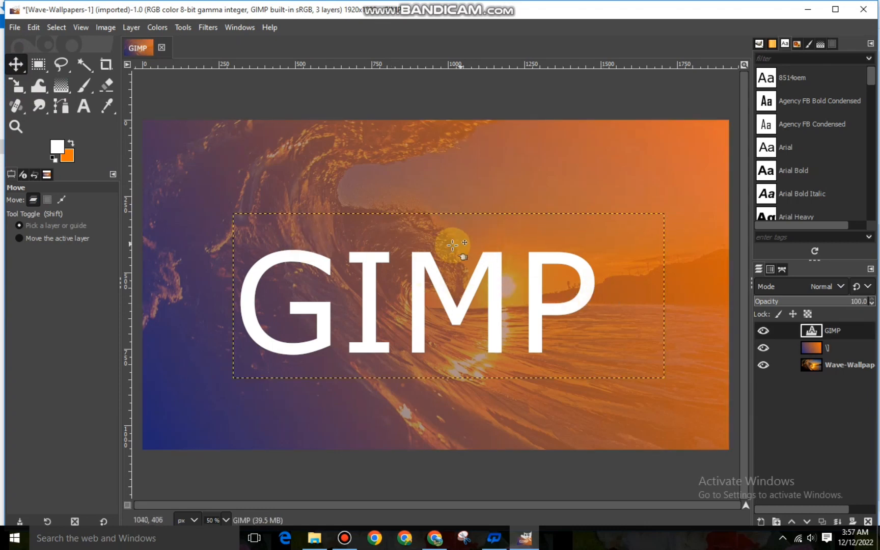
pyautogui.click(76, 98)
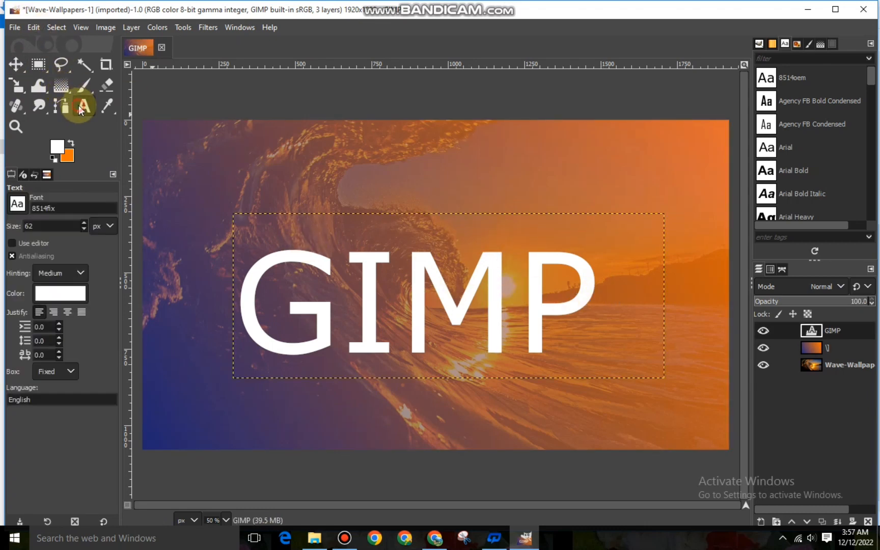
pyautogui.click(410, 229)
pyautogui.moveTo(635, 295); pyautogui.dragTo(236, 309)
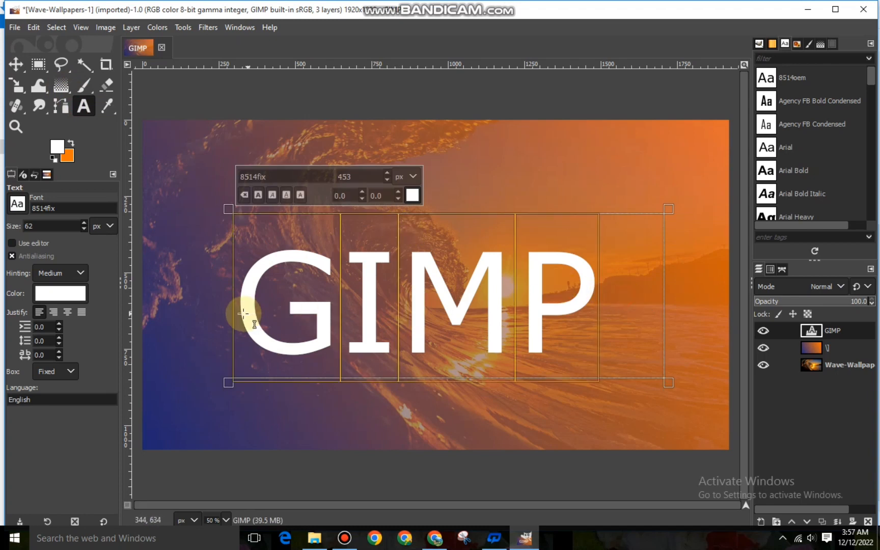
pyautogui.click(257, 199)
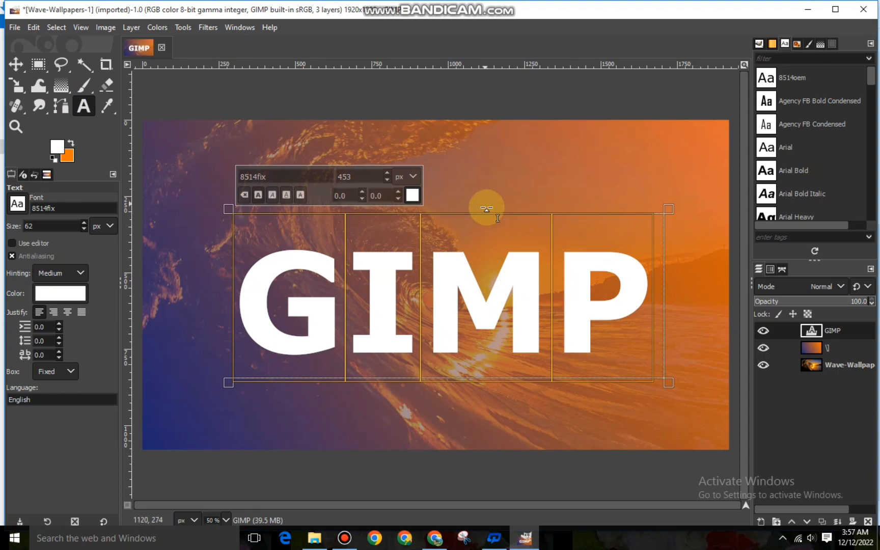
# - Raise the upper edge of the GIMP text box so the letters sit near the vertical centre of the image
pyautogui.moveTo(488, 206); pyautogui.dragTo(479, 166)
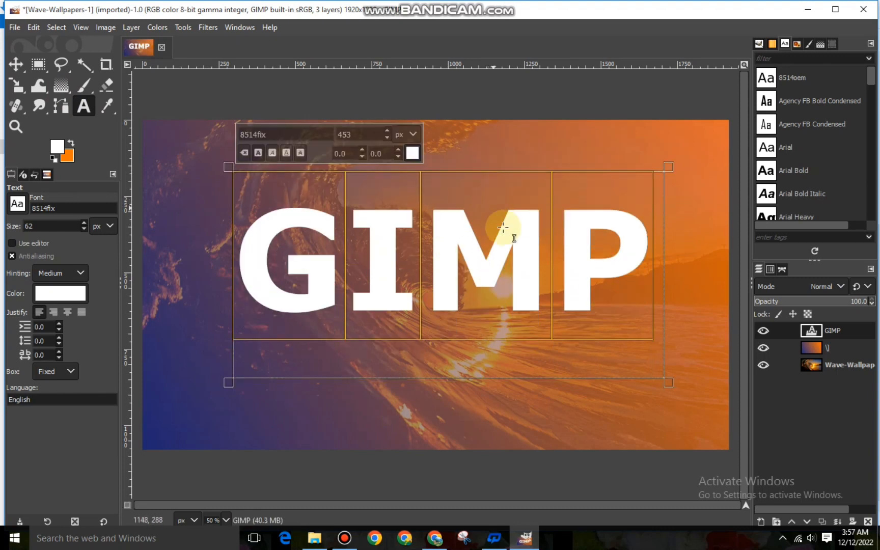
pyautogui.click(282, 235)
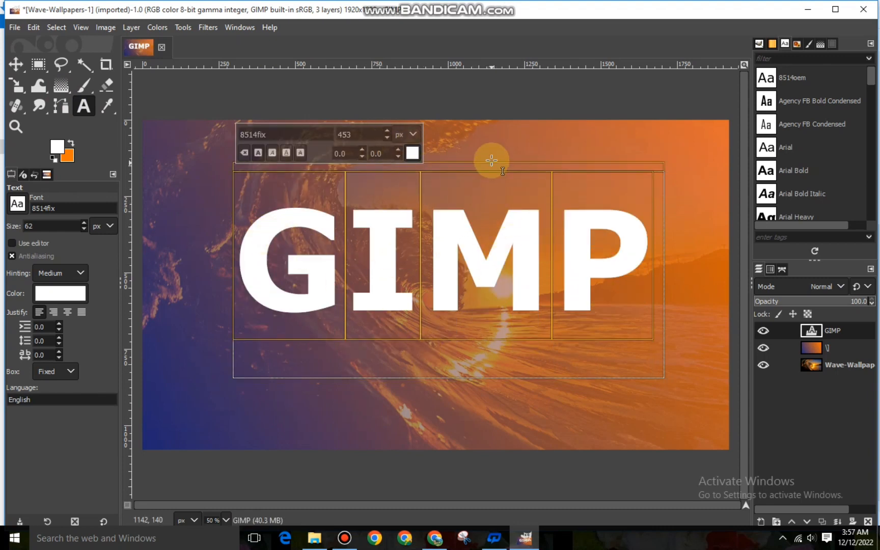
pyautogui.moveTo(491, 166); pyautogui.dragTo(492, 184)
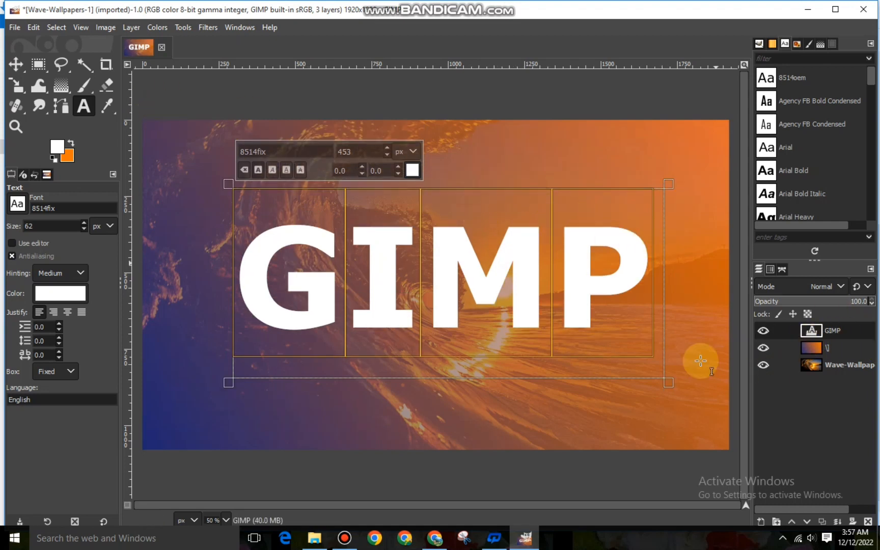
# - Create a selection in the shape of the letters from the GIMP text layer's alpha
pyautogui.click(15, 64)
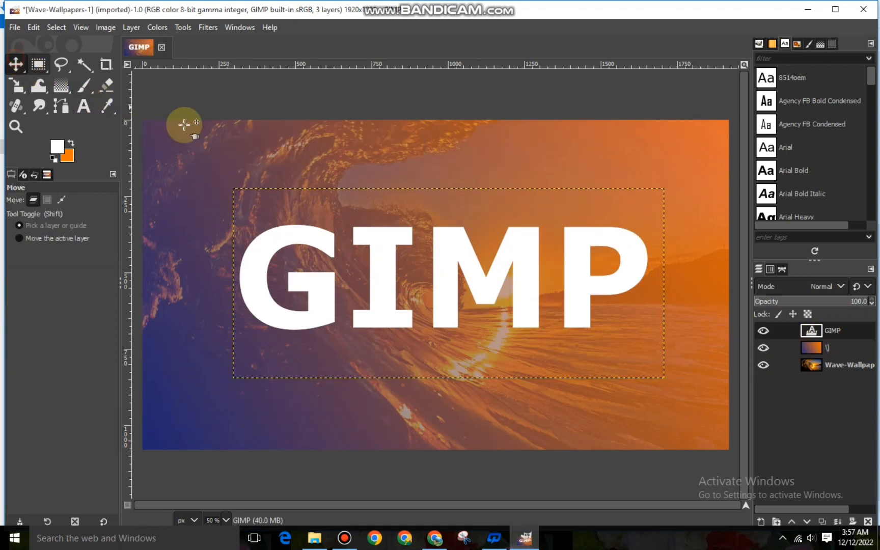
pyautogui.rightClick(825, 329)
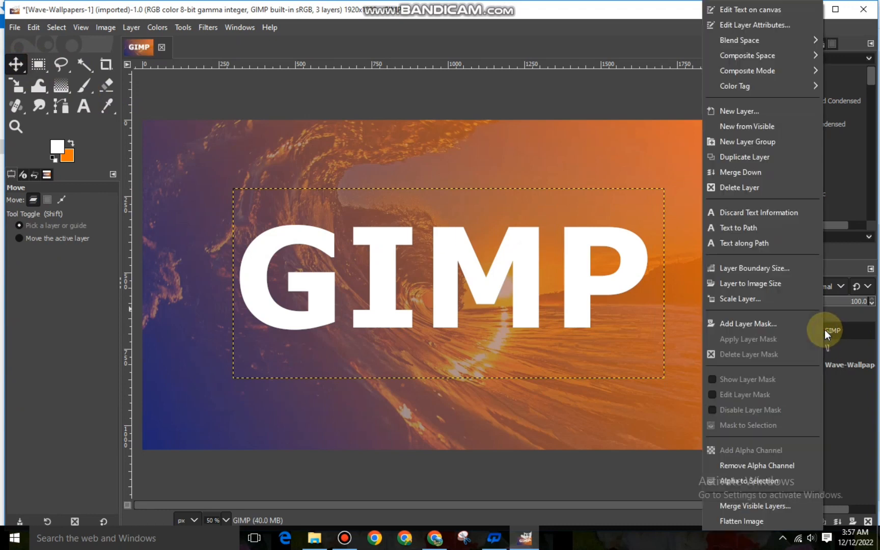
pyautogui.click(740, 481)
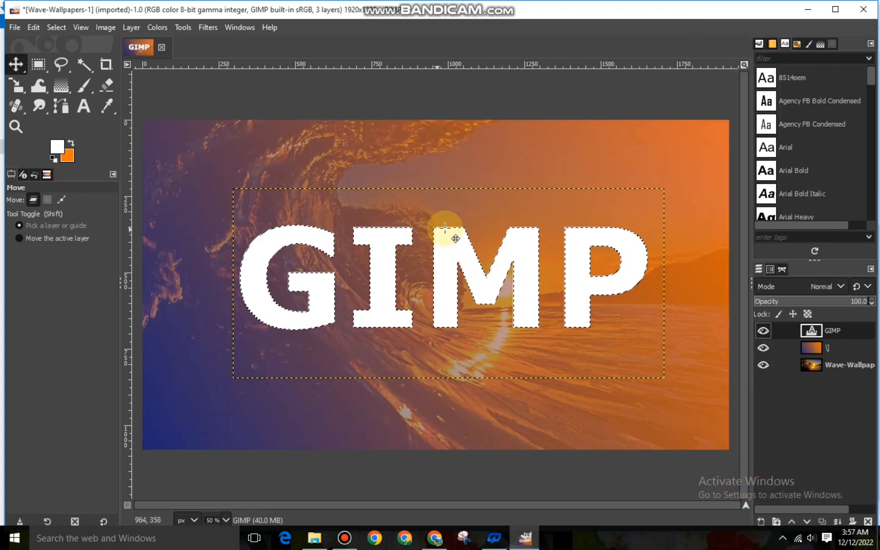
pyautogui.click(816, 344)
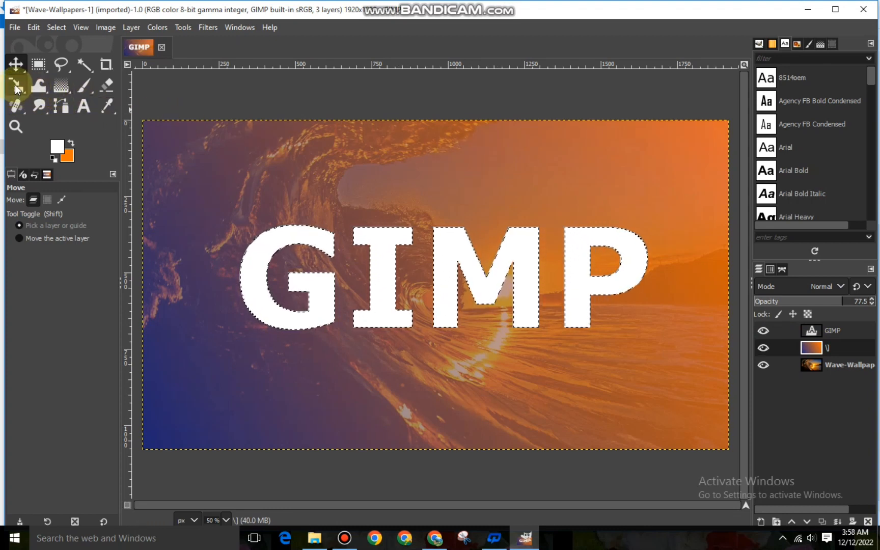
pyautogui.click(84, 106)
pyautogui.click(410, 193)
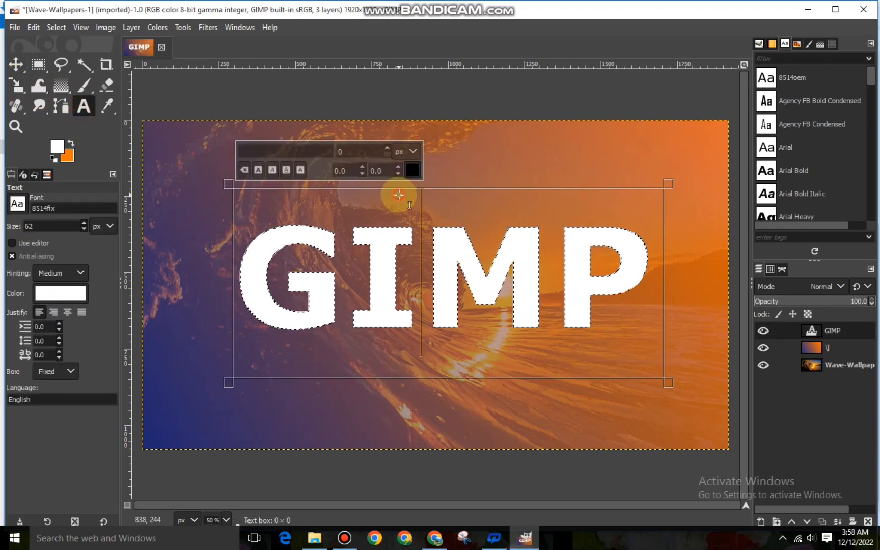
pyautogui.click(17, 85)
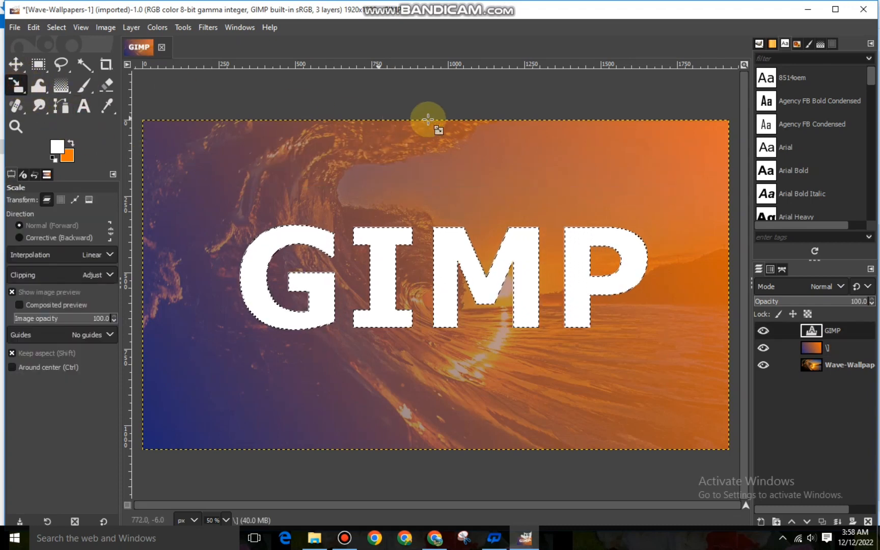
pyautogui.click(481, 164)
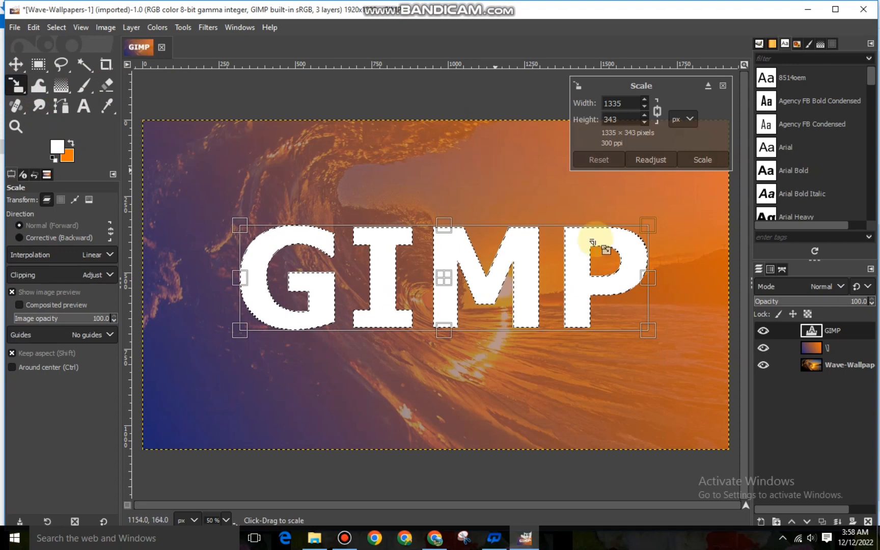
# - Hide the GIMP text layer and cut the selected letter shapes out of the gradient layer, clearing the selection
pyautogui.moveTo(807, 349)
pyautogui.mouseDown()
pyautogui.moveTo(810, 331)
pyautogui.moveTo(813, 357)
pyautogui.mouseUp()
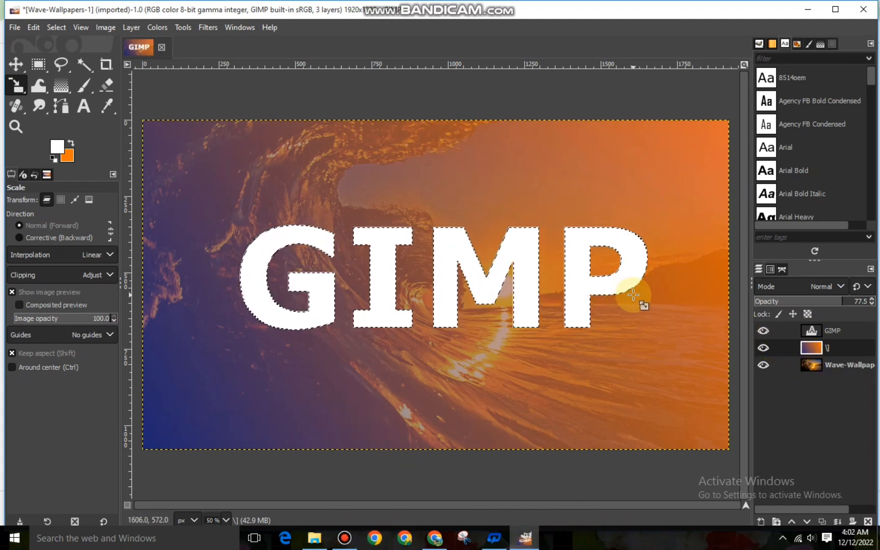
pyautogui.click(765, 331)
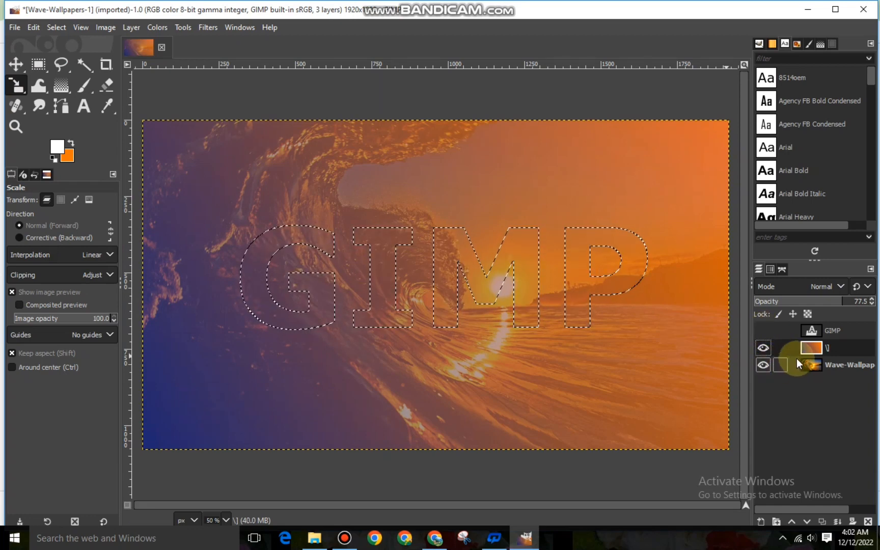
pyautogui.rightClick(464, 201)
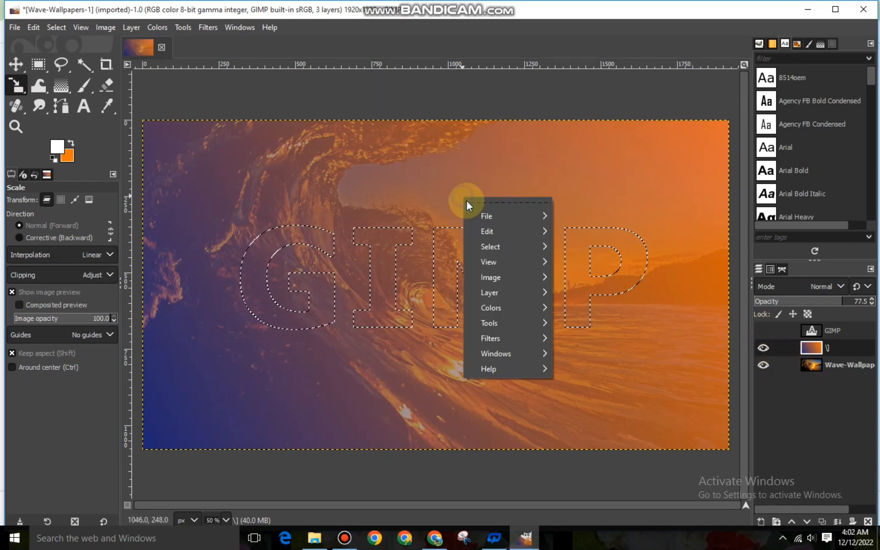
pyautogui.moveTo(489, 232)
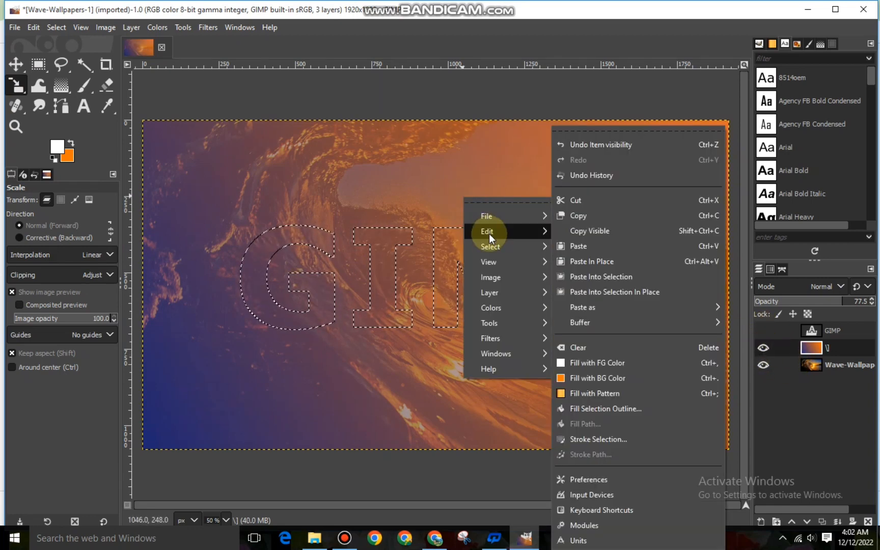
pyautogui.click(580, 199)
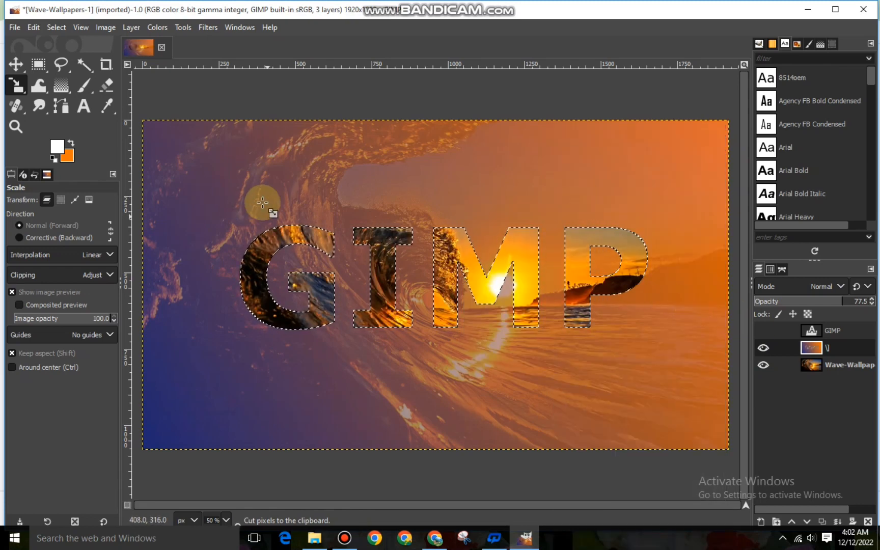
pyautogui.click(55, 28)
pyautogui.click(75, 58)
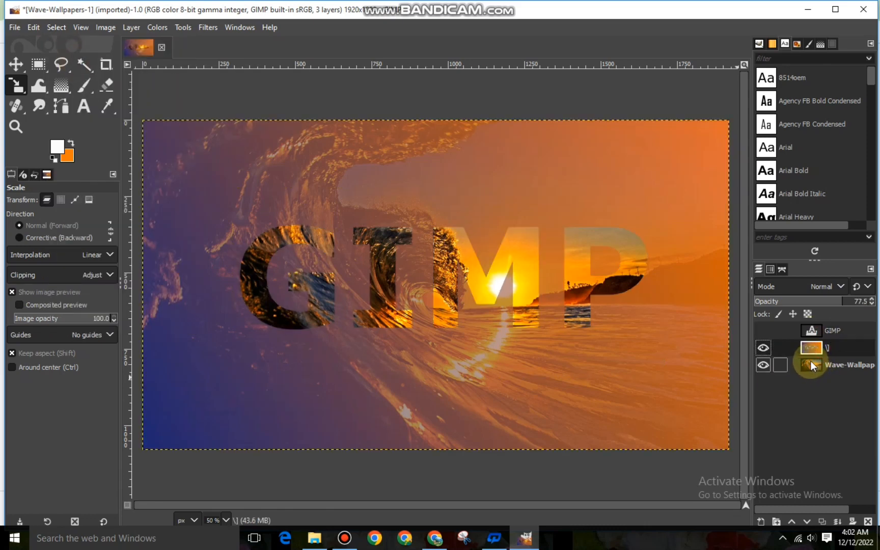
# - Set the gradient layer's opacity to 82.9
pyautogui.click(862, 303)
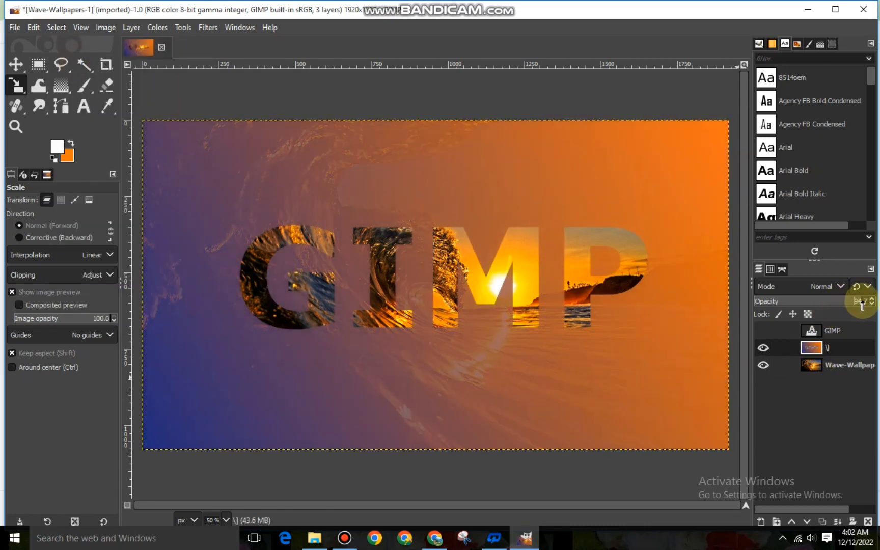
pyautogui.moveTo(862, 303); pyautogui.dragTo(842, 313)
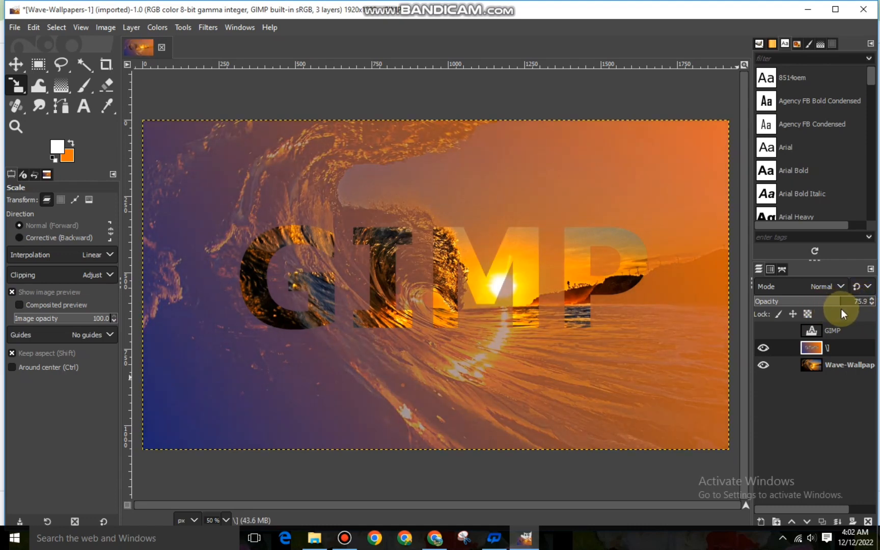
pyautogui.click(845, 301)
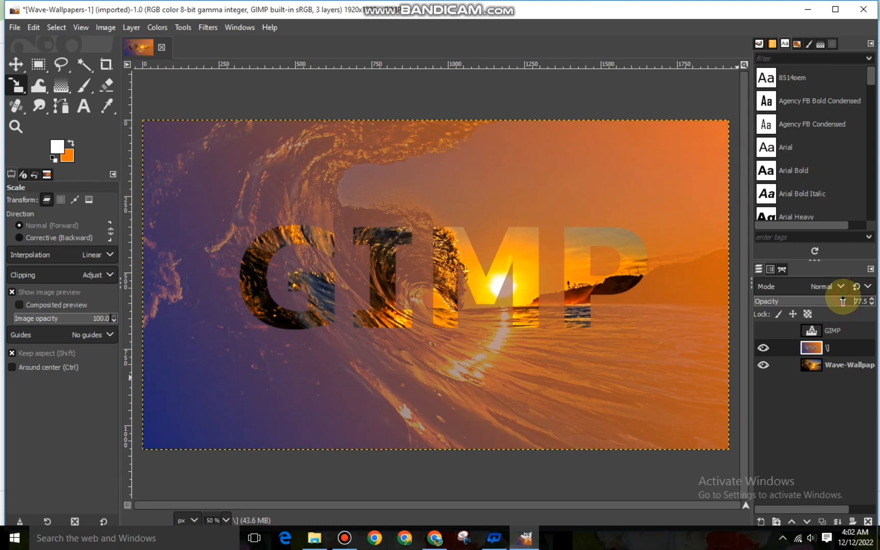
pyautogui.moveTo(846, 304); pyautogui.dragTo(849, 305)
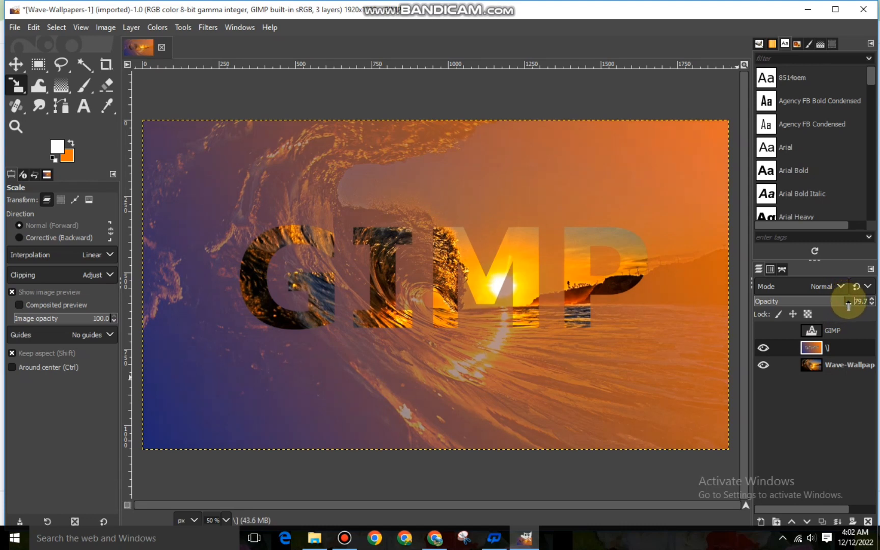
pyautogui.click(849, 305)
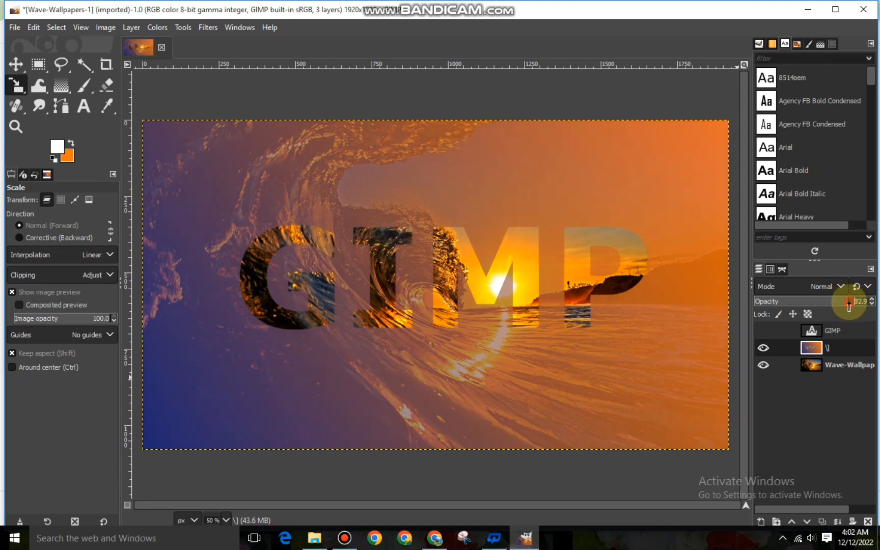